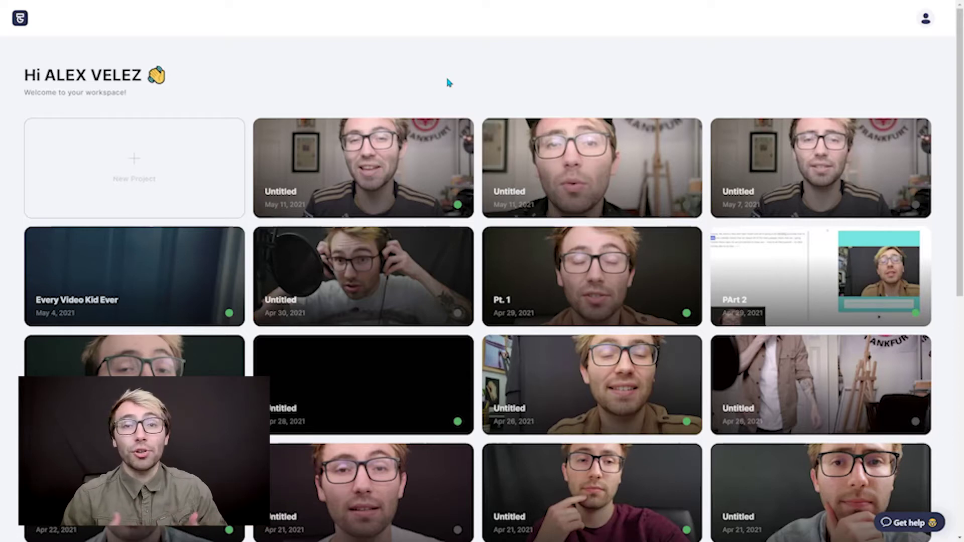
# Create a new project and upload 'Type Studio LinkedIn Video Example.mp4' from File Explorer.
pyautogui.click(127, 180)
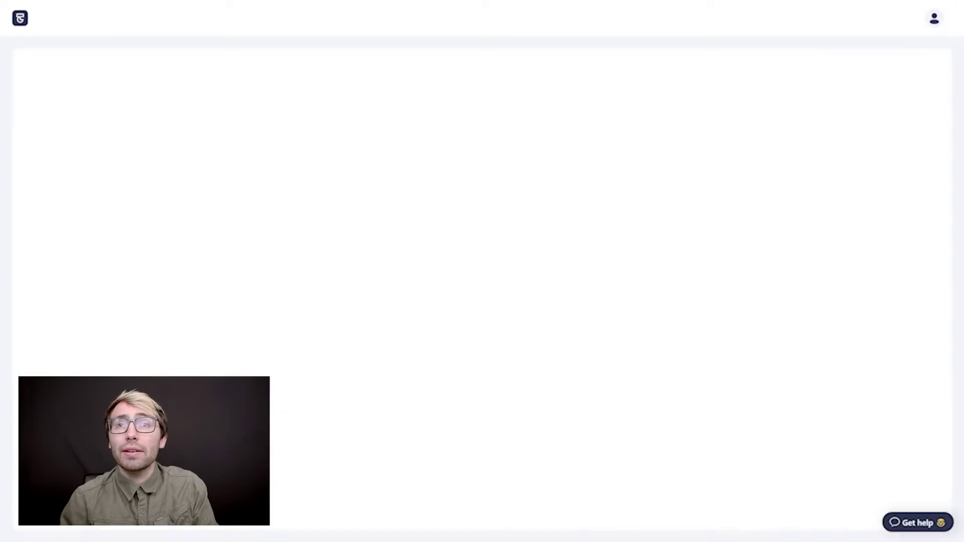
pyautogui.click(15, 194)
pyautogui.moveTo(703, 331); pyautogui.dragTo(362, 322)
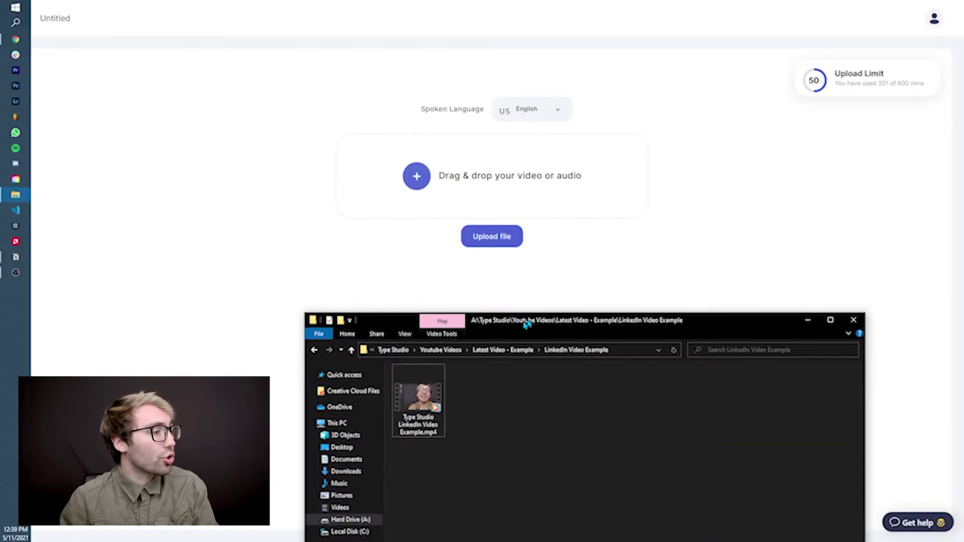
pyautogui.moveTo(412, 400); pyautogui.dragTo(510, 216)
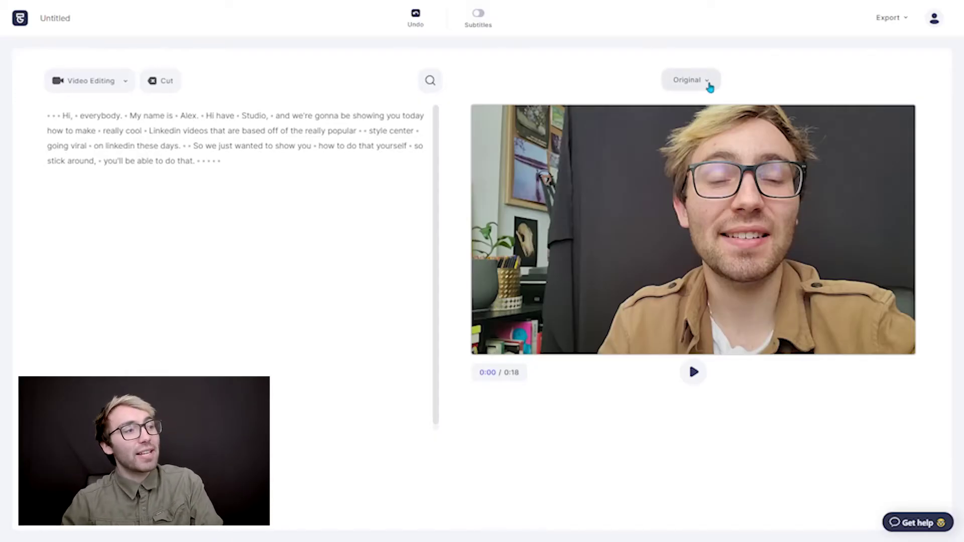
pyautogui.click(688, 85)
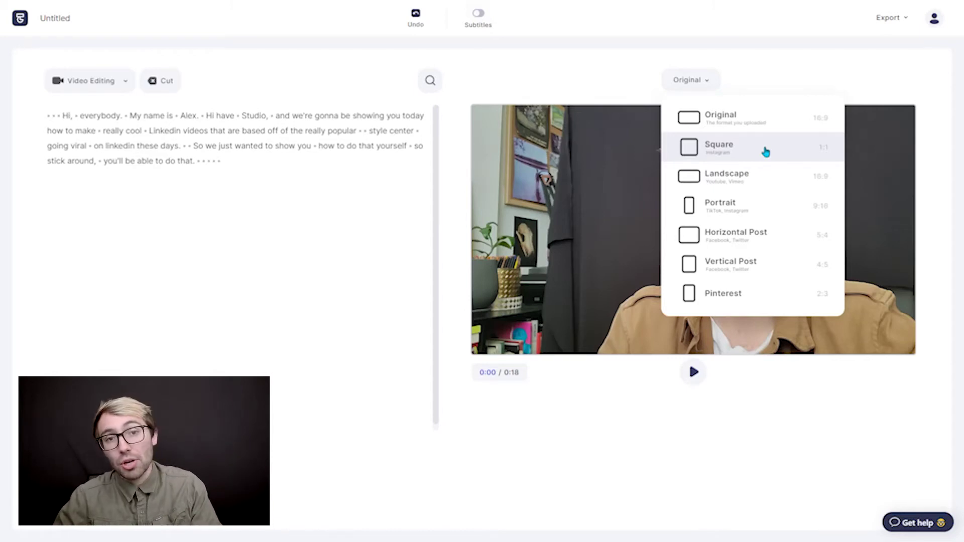
# Switch the video to the Square 1:1 format.
pyautogui.click(765, 151)
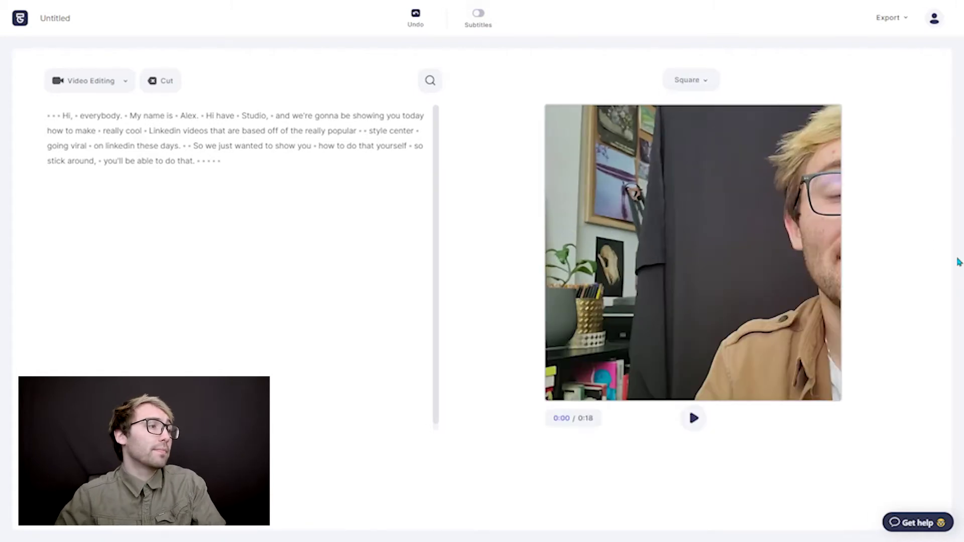
# Scale and move the landscape clip to span the square frame, centred with space above and below.
pyautogui.moveTo(572, 166); pyautogui.dragTo(589, 176)
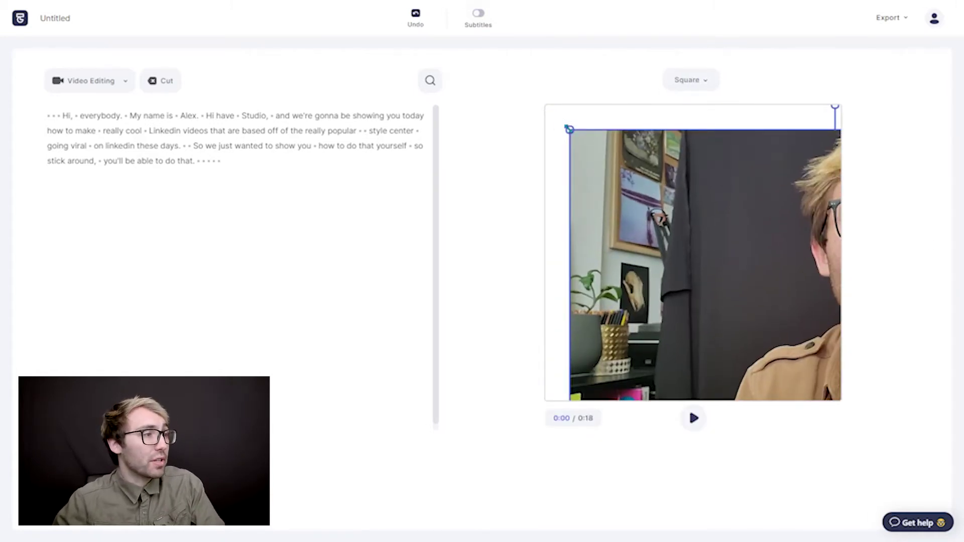
pyautogui.moveTo(569, 129); pyautogui.dragTo(732, 265)
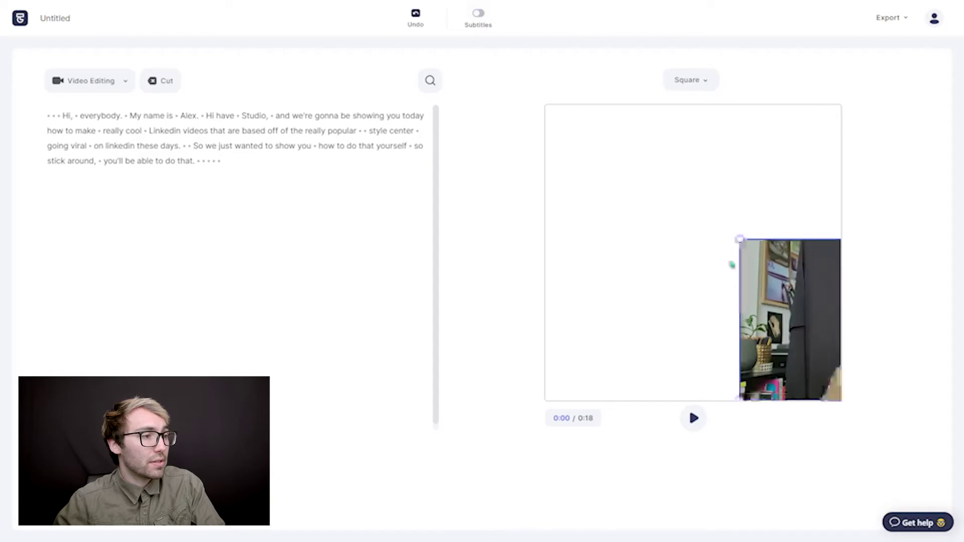
pyautogui.hotkey('ctrl', 'z')
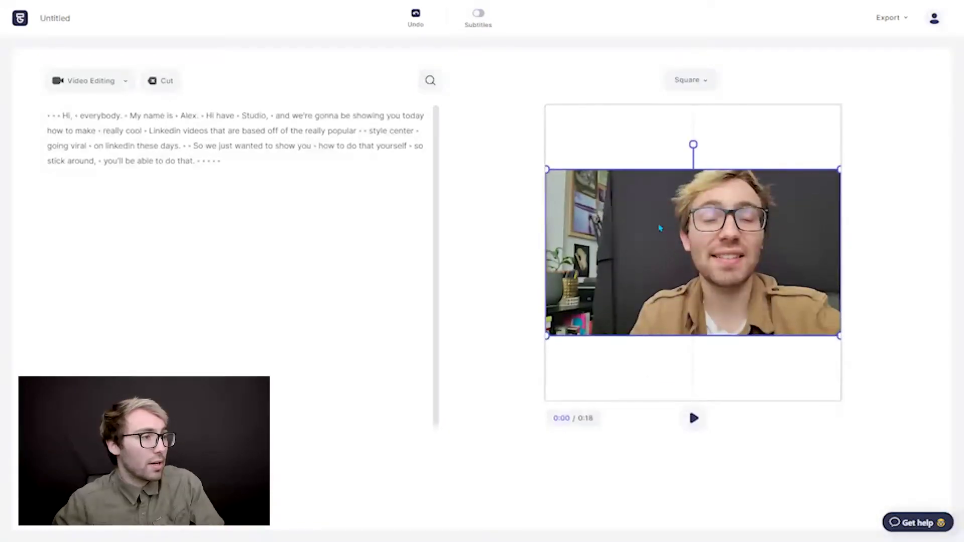
pyautogui.click(859, 161)
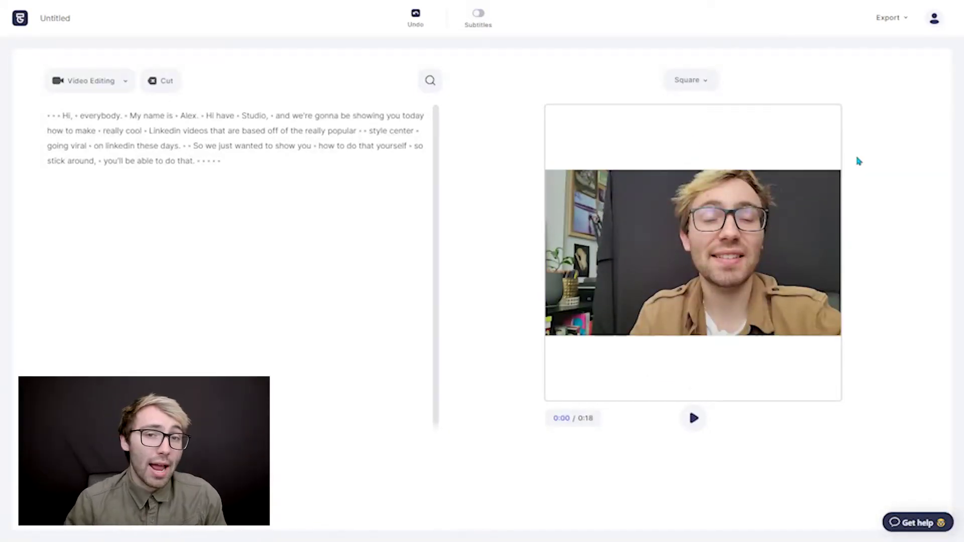
pyautogui.click(728, 190)
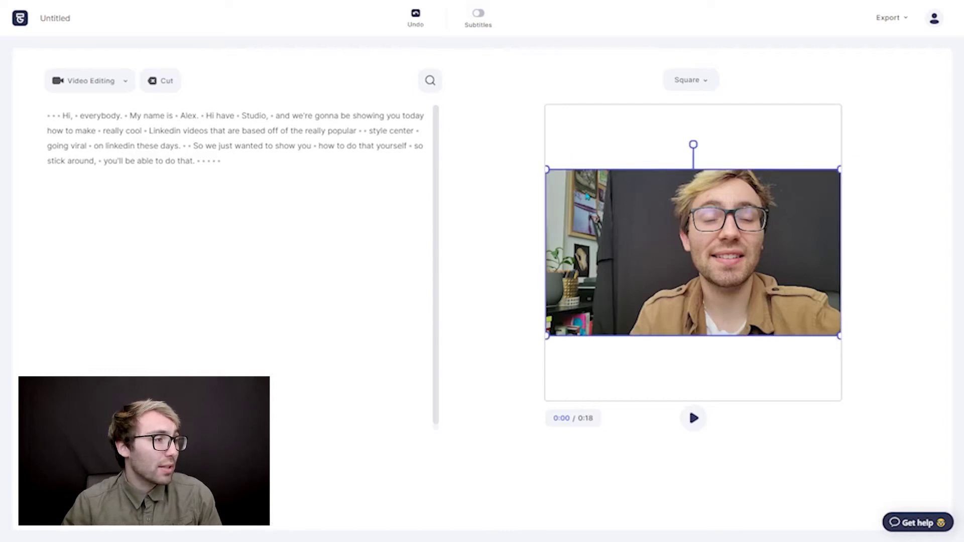
pyautogui.moveTo(545, 170); pyautogui.dragTo(552, 151)
pyautogui.moveTo(671, 213); pyautogui.dragTo(647, 218)
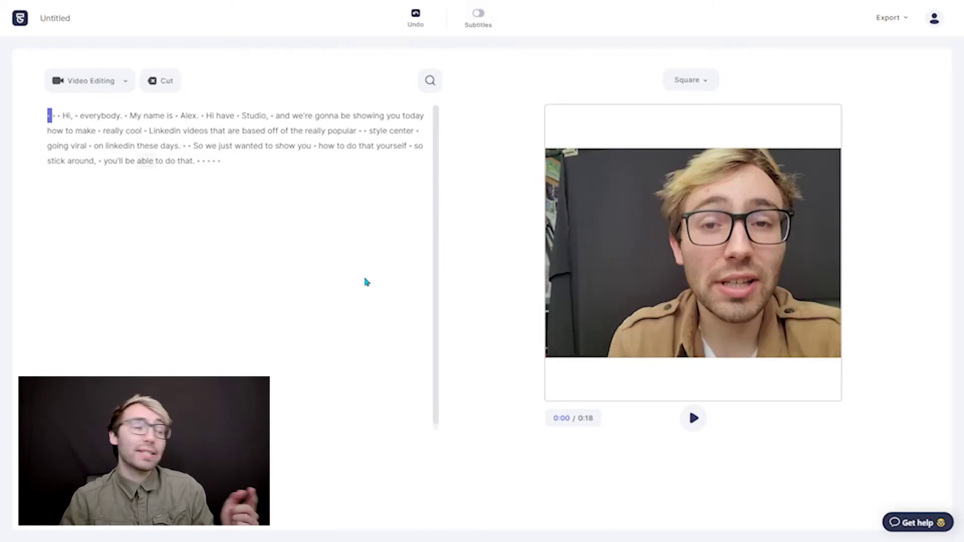
# Add a text element reading 'New Feature Alert!' and move it to the top of the frame.
pyautogui.doubleClick(170, 132)
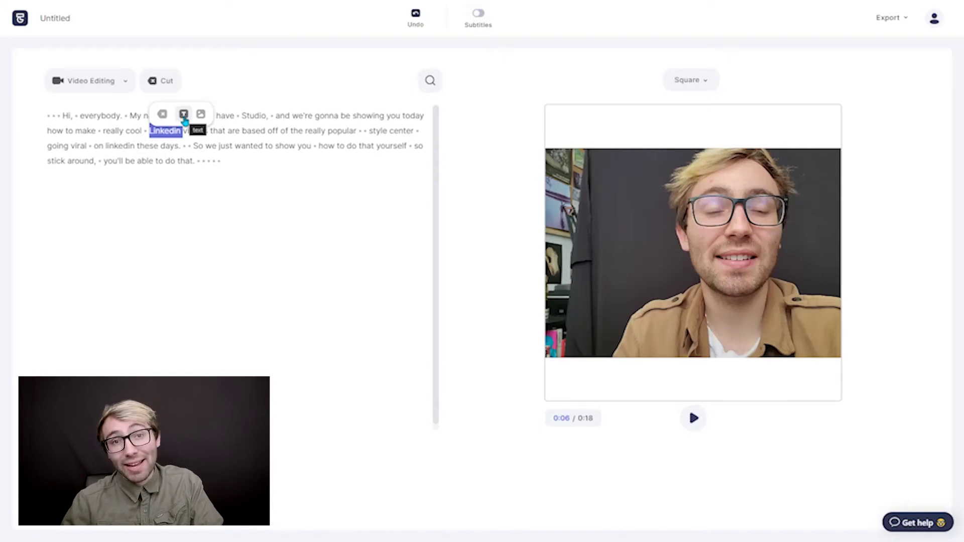
pyautogui.click(184, 115)
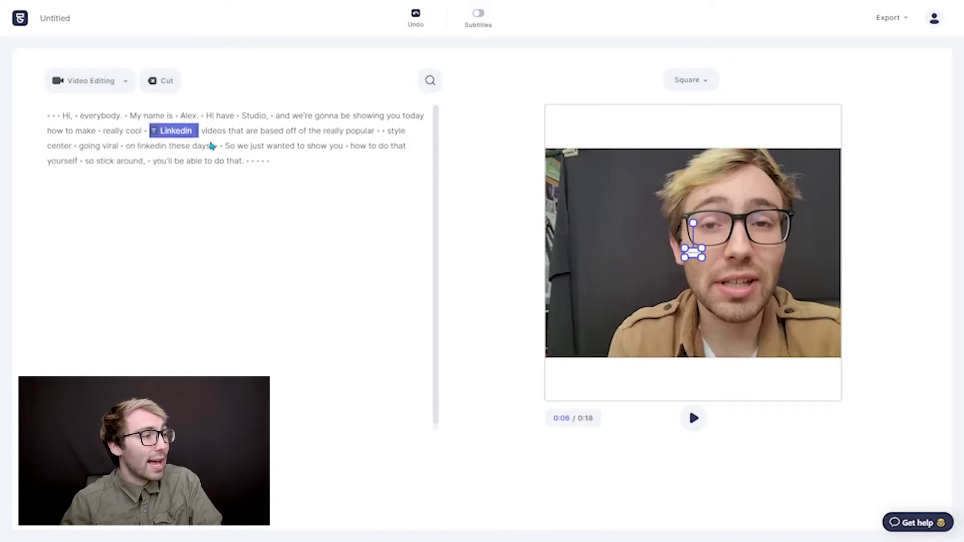
pyautogui.moveTo(685, 257); pyautogui.dragTo(736, 264)
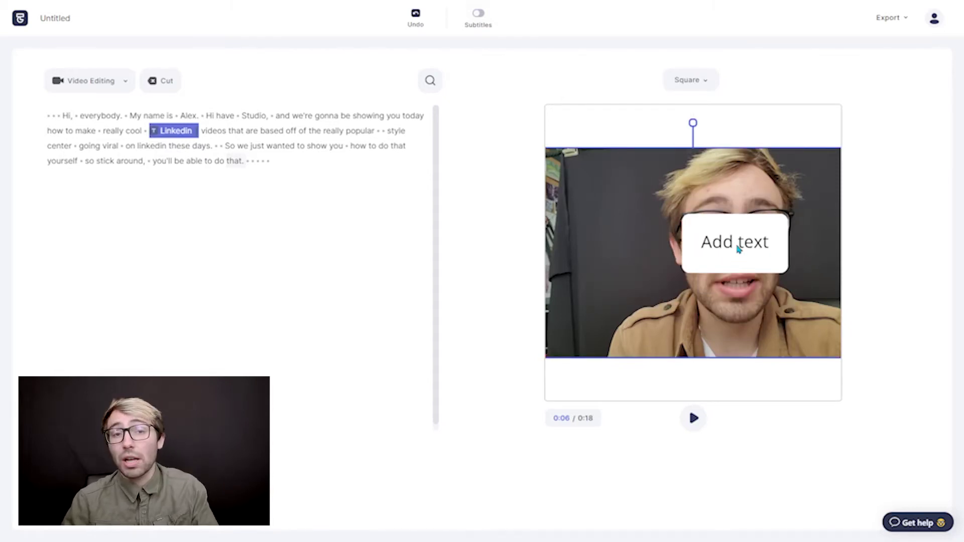
pyautogui.click(737, 248)
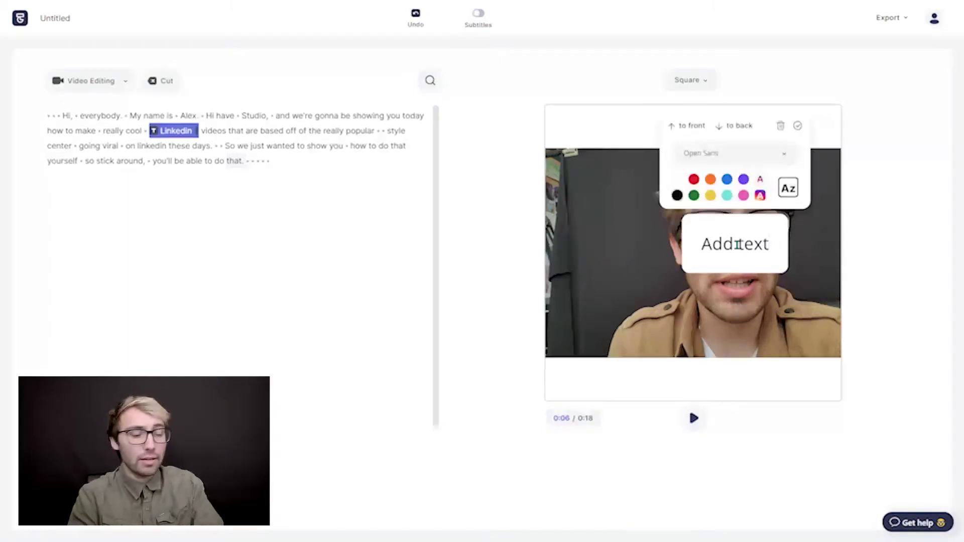
pyautogui.press('BackSpace')
pyautogui.press('BackSpace')
pyautogui.press('BackSpace')
pyautogui.press('BackSpace')
pyautogui.press('BackSpace')
pyautogui.press('BackSpace')
pyautogui.press('BackSpace')
pyautogui.press('BackSpace')
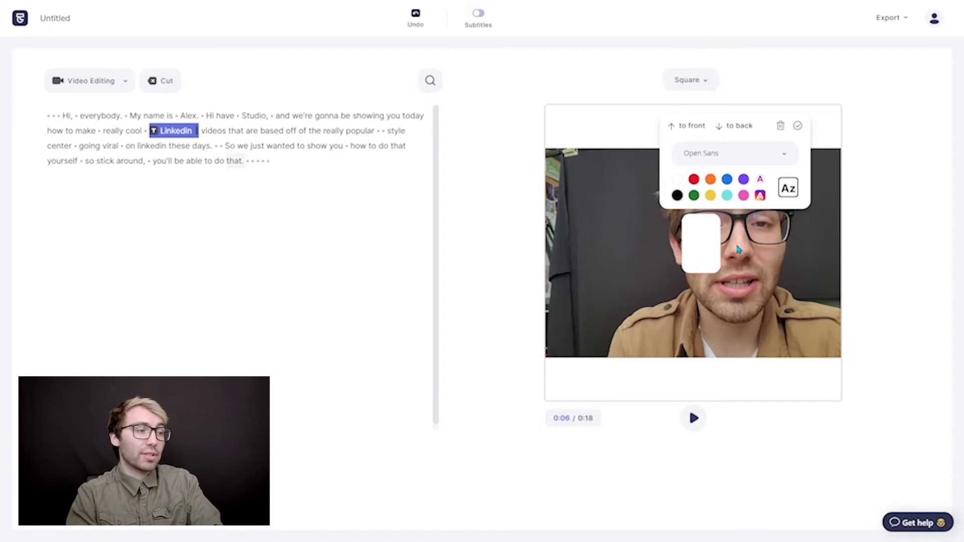
pyautogui.write('New Fea')
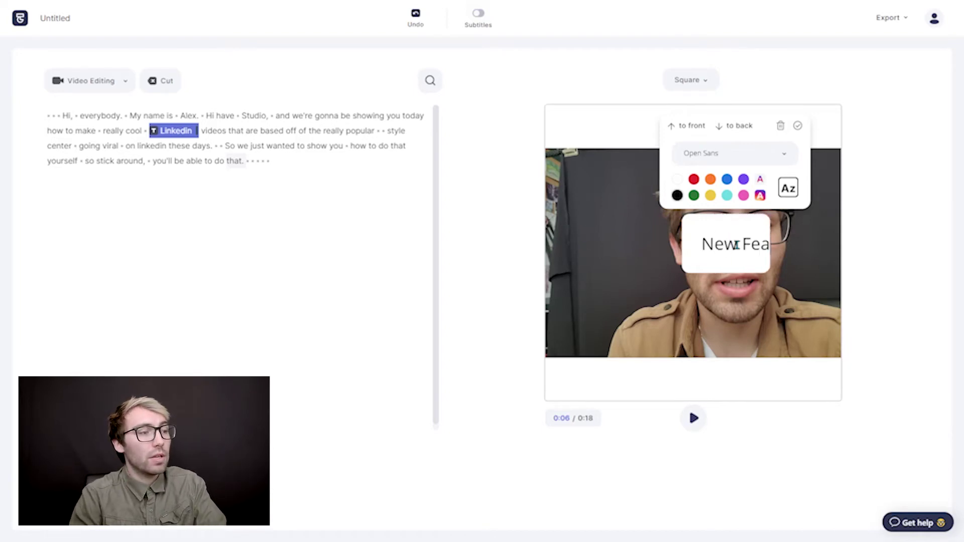
pyautogui.write('ture Alert!')
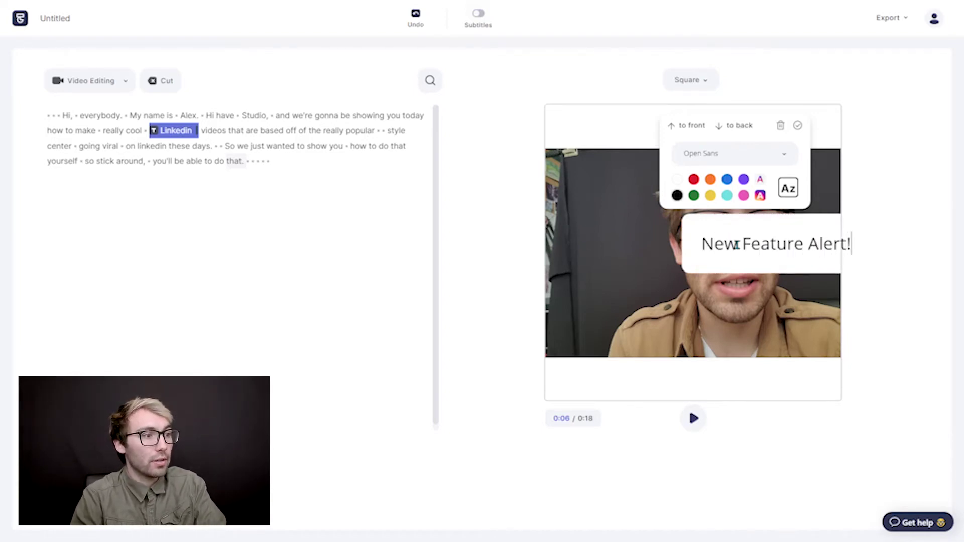
pyautogui.moveTo(736, 245); pyautogui.dragTo(724, 146)
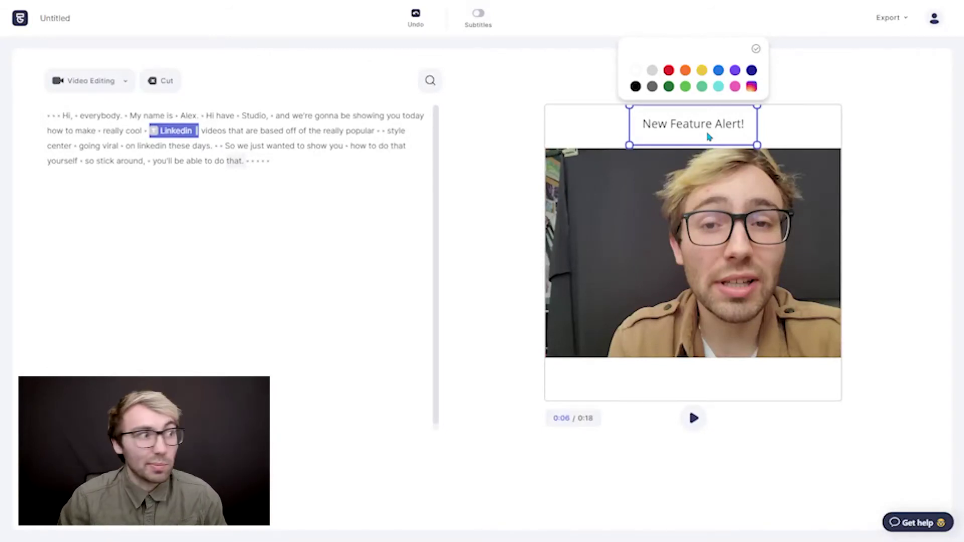
# Enlarge and centre the title, and set its font to Alfa Slab One.
pyautogui.click(723, 126)
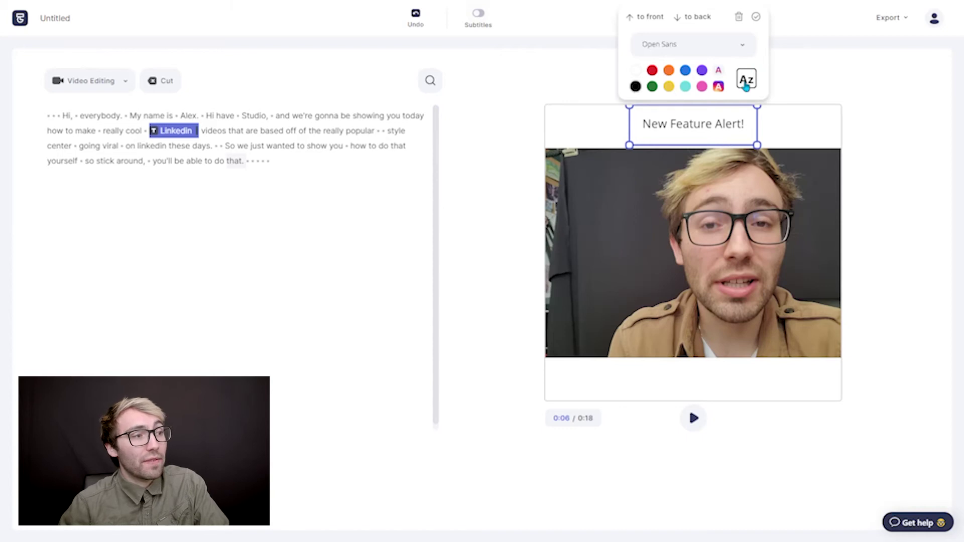
pyautogui.click(716, 137)
pyautogui.moveTo(753, 144); pyautogui.dragTo(865, 195)
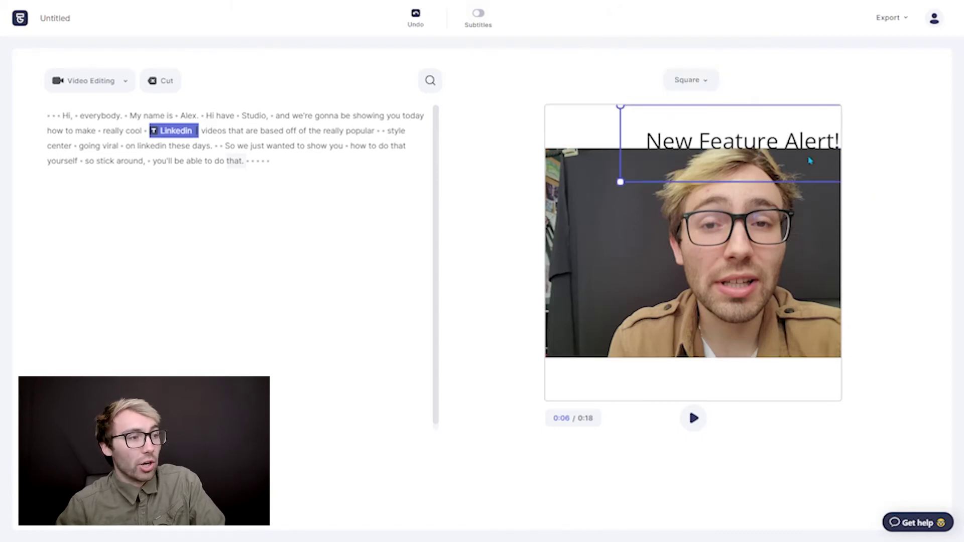
pyautogui.moveTo(809, 161); pyautogui.dragTo(770, 143)
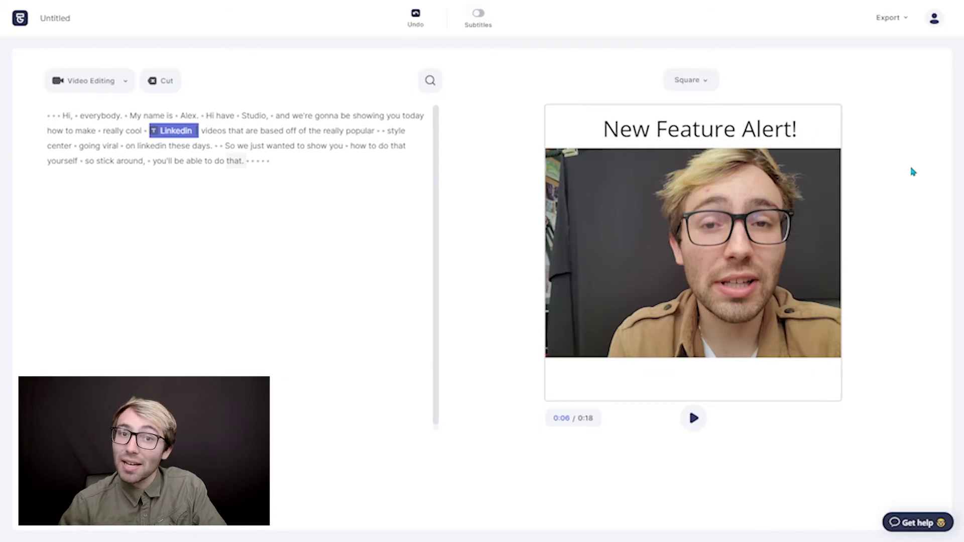
pyautogui.click(702, 129)
pyautogui.click(725, 31)
pyautogui.scroll(-3, 667, 107)
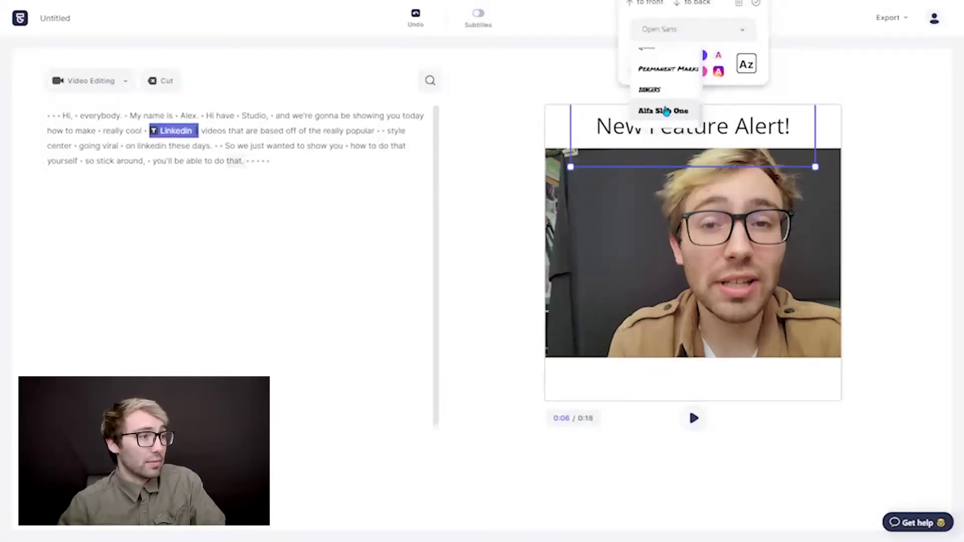
pyautogui.click(666, 111)
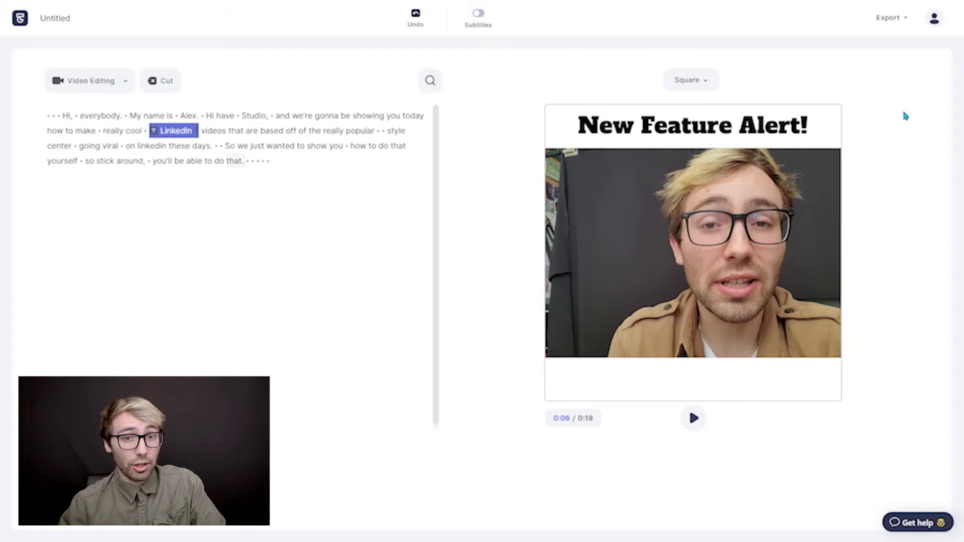
# Add a 'Check Out typestudio.co' caption in the bottom bar, widened to fit one line.
pyautogui.click(189, 132)
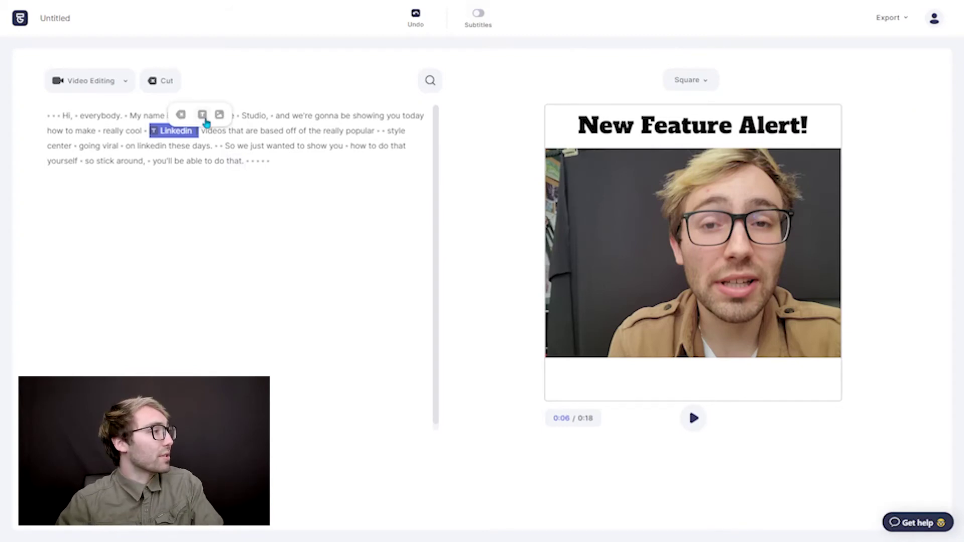
pyautogui.click(203, 118)
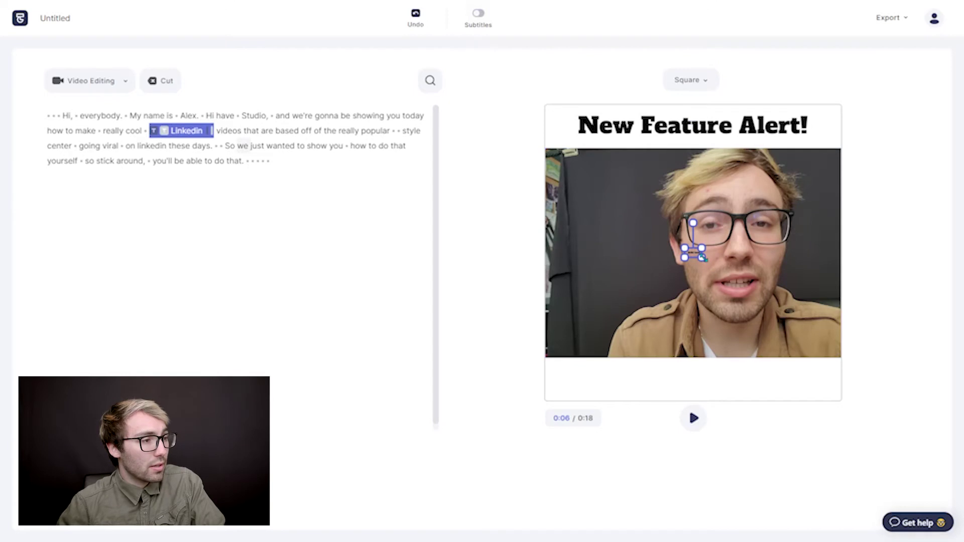
pyautogui.moveTo(758, 280); pyautogui.dragTo(734, 383)
pyautogui.click(734, 383)
pyautogui.press('BackSpace')
pyautogui.press('BackSpace')
pyautogui.press('BackSpace')
pyautogui.press('BackSpace')
pyautogui.press('BackSpace')
pyautogui.press('BackSpace')
pyautogui.press('BackSpace')
pyautogui.press('BackSpace')
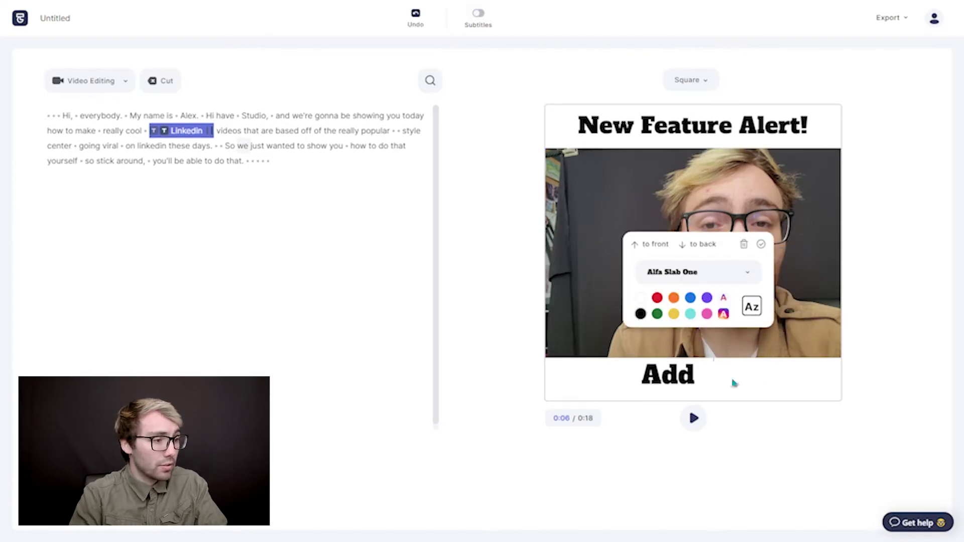
pyautogui.write('Check')
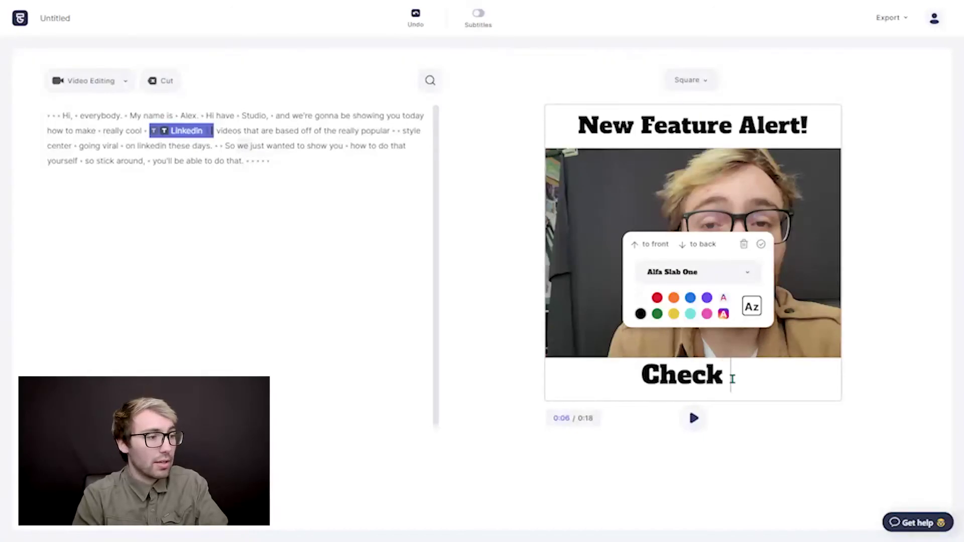
pyautogui.write(' Out ty')
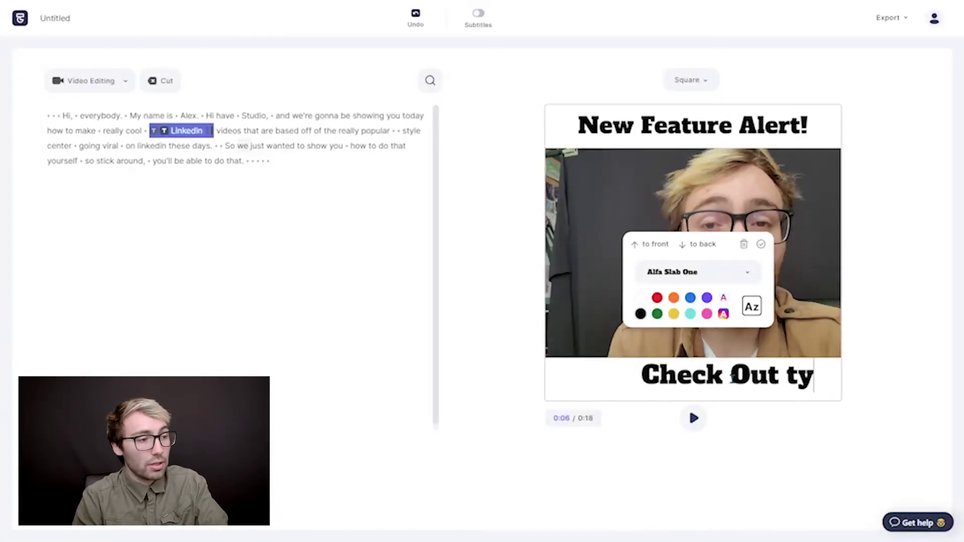
pyautogui.write('pestudio.co')
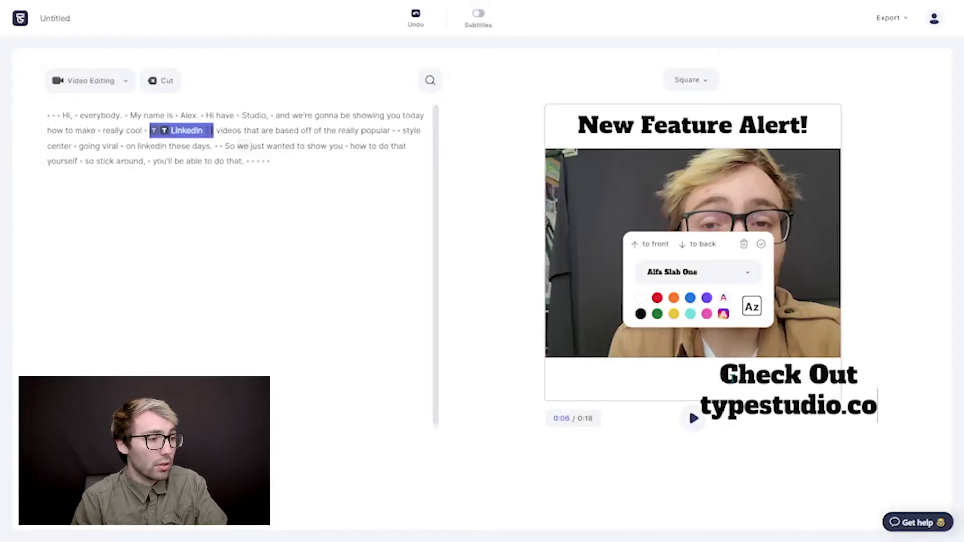
pyautogui.click(881, 384)
pyautogui.moveTo(613, 333); pyautogui.dragTo(658, 351)
pyautogui.click(881, 344)
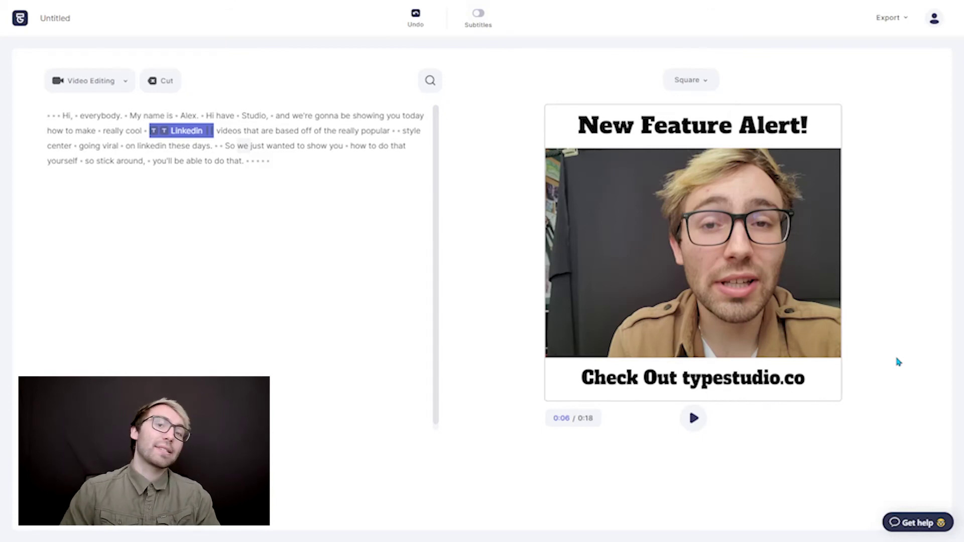
pyautogui.click(837, 119)
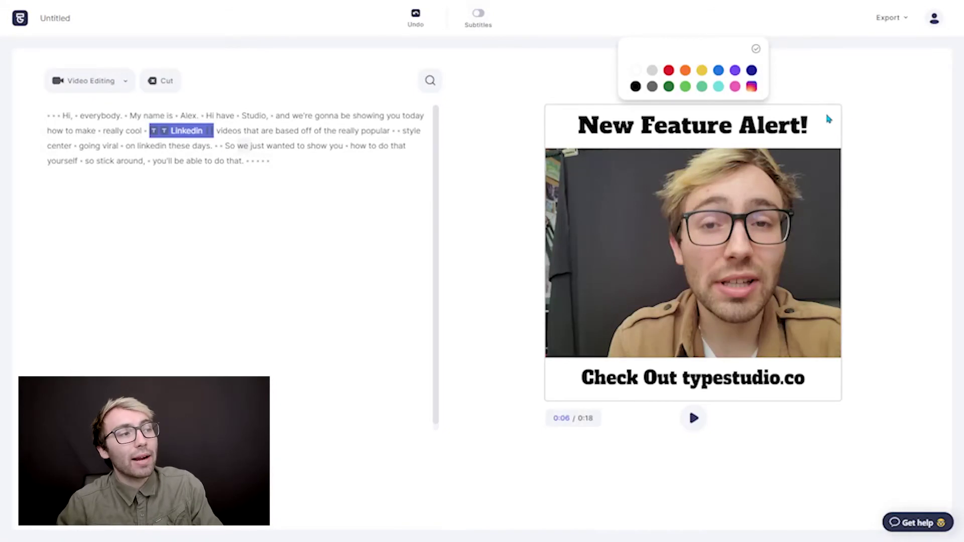
# After trying purple and orange, set the frame background to yellow.
pyautogui.click(736, 71)
pyautogui.click(685, 73)
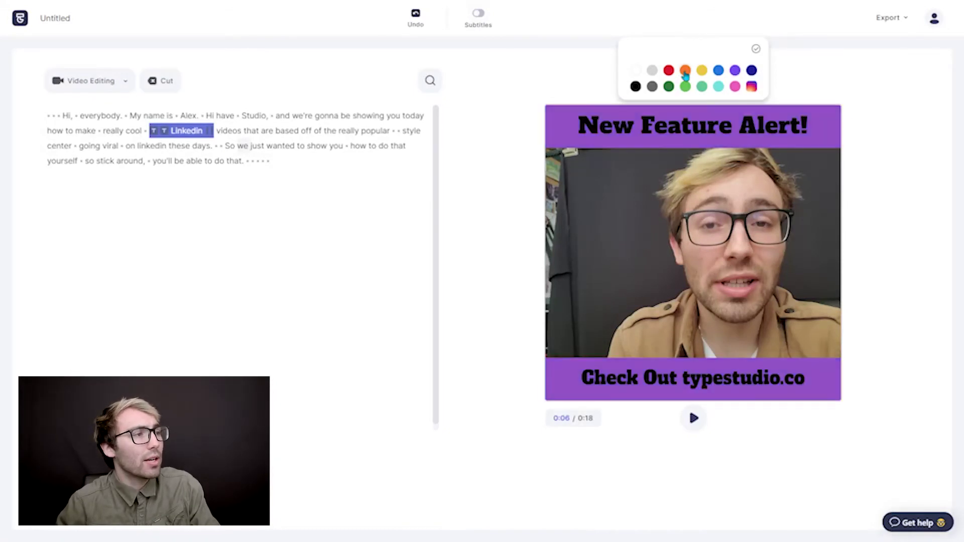
pyautogui.click(702, 75)
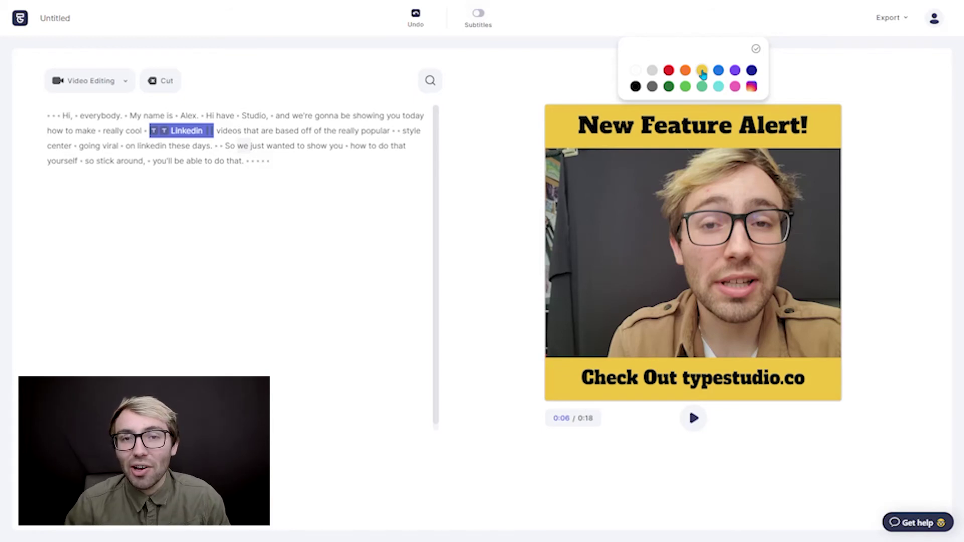
pyautogui.click(897, 117)
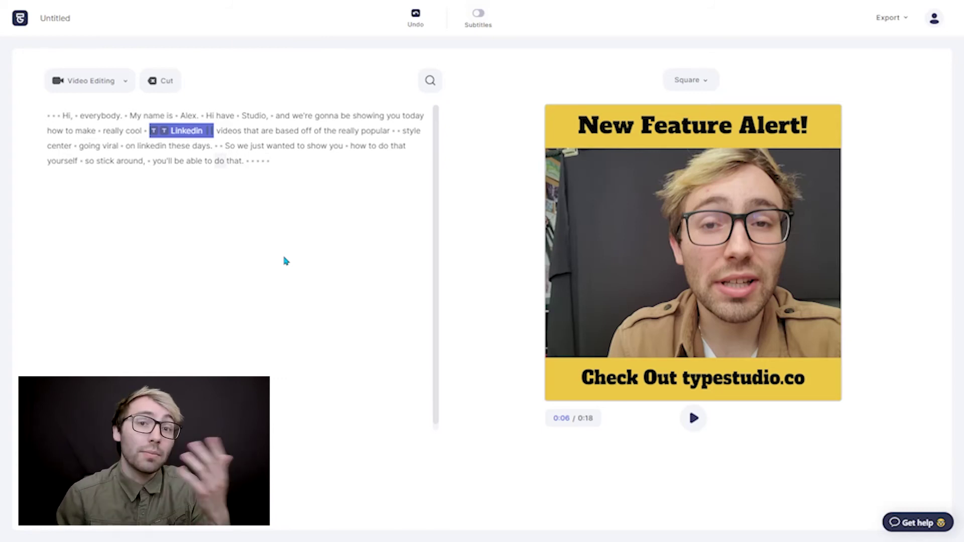
# Extend the title and caption overlays to run from the first transcript word to the last.
pyautogui.click(155, 138)
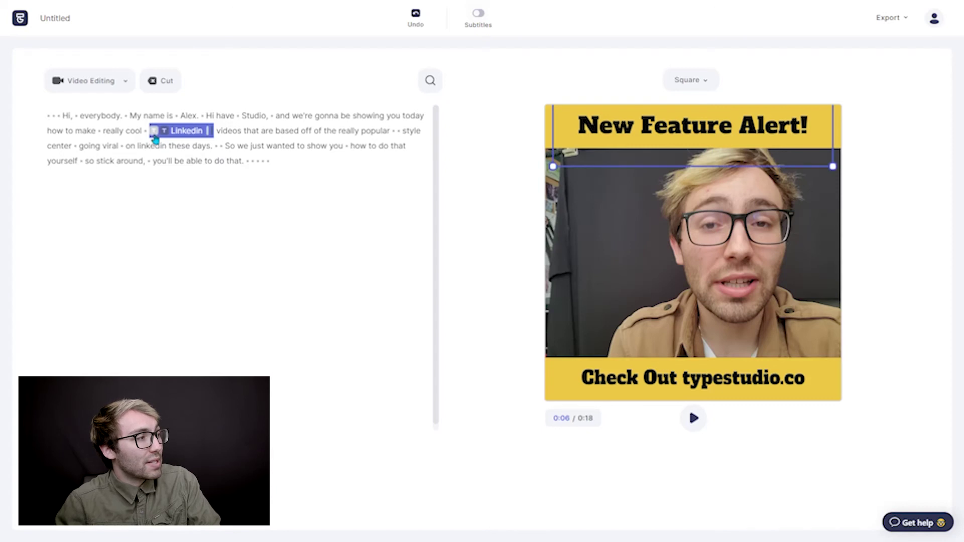
pyautogui.moveTo(48, 122); pyautogui.dragTo(200, 133)
pyautogui.click(62, 99)
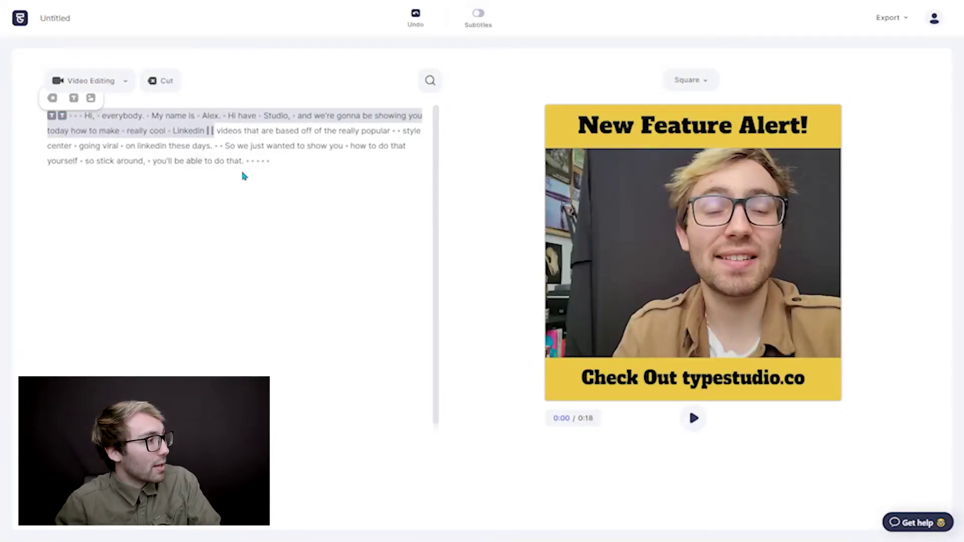
pyautogui.moveTo(210, 132); pyautogui.dragTo(271, 160)
pyautogui.click(208, 134)
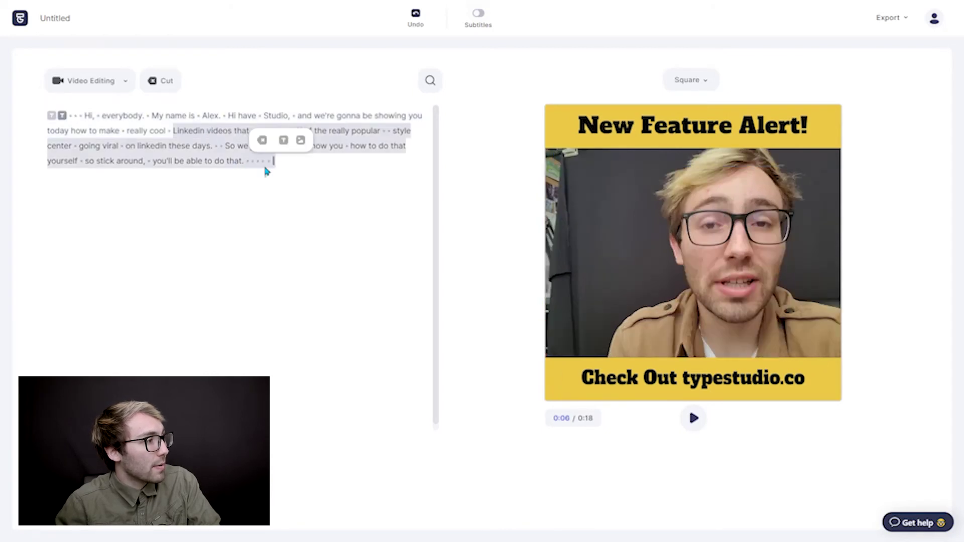
pyautogui.click(63, 120)
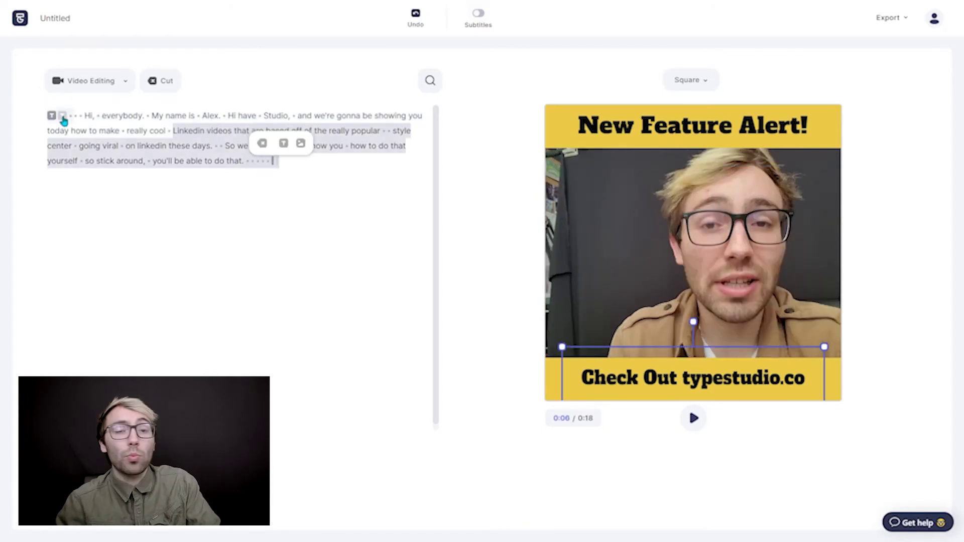
# Check the bottom caption's span and preview playback from the beginning.
pyautogui.click(267, 172)
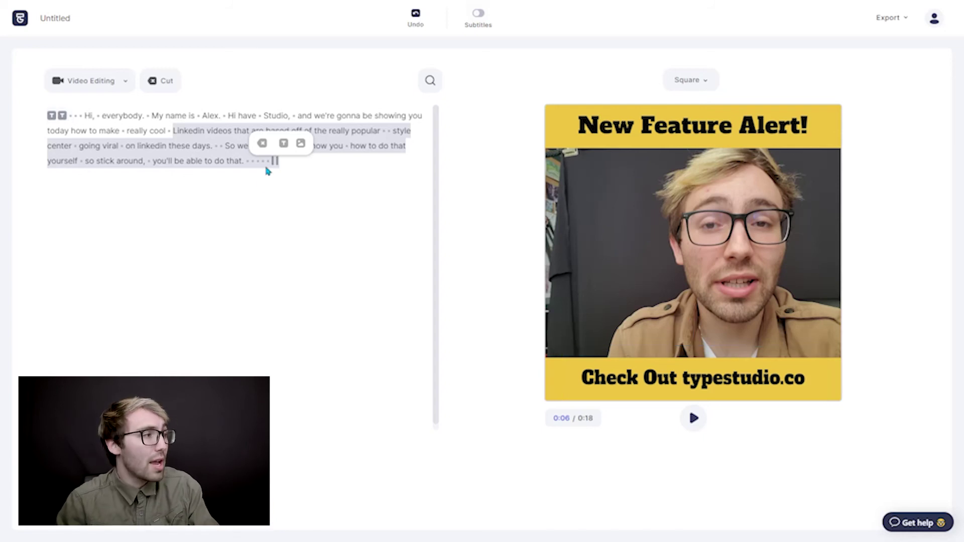
pyautogui.click(276, 161)
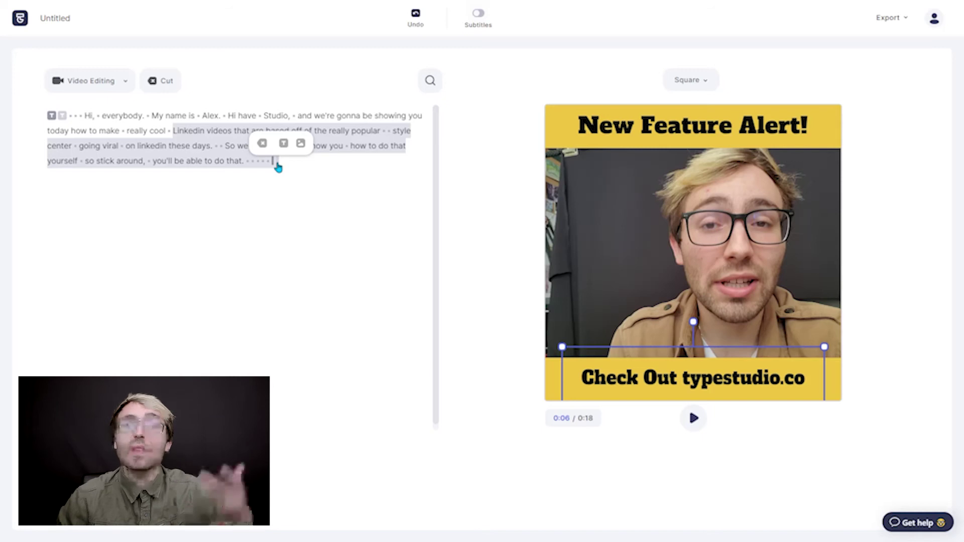
pyautogui.click(277, 168)
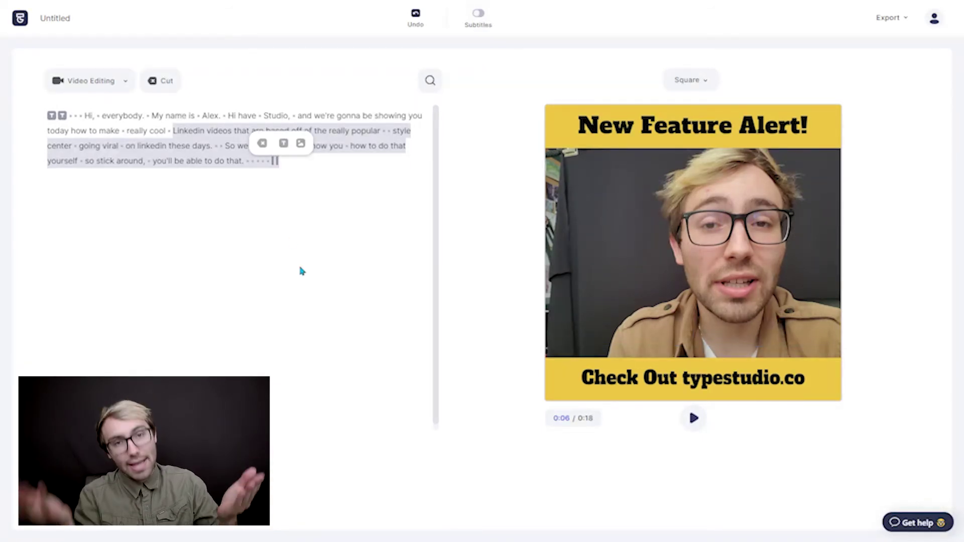
pyautogui.click(88, 115)
pyautogui.press('space')
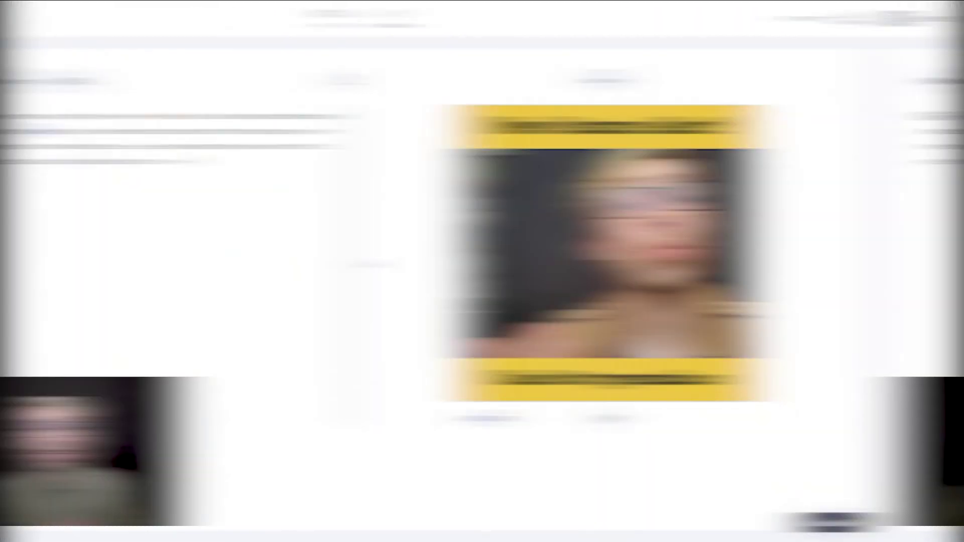
pyautogui.press('space')
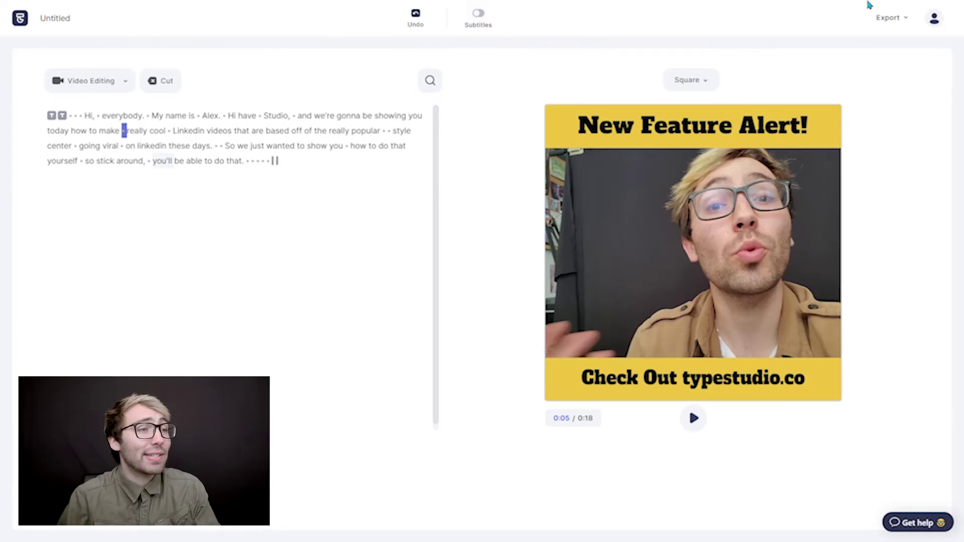
# Open the Export menu to reveal the video, audio and subtitle download options.
pyautogui.click(890, 18)
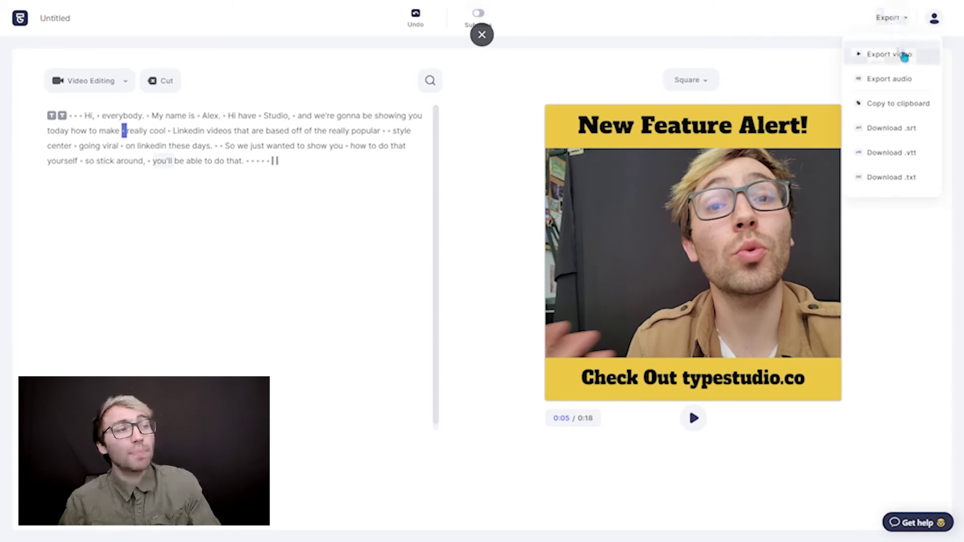